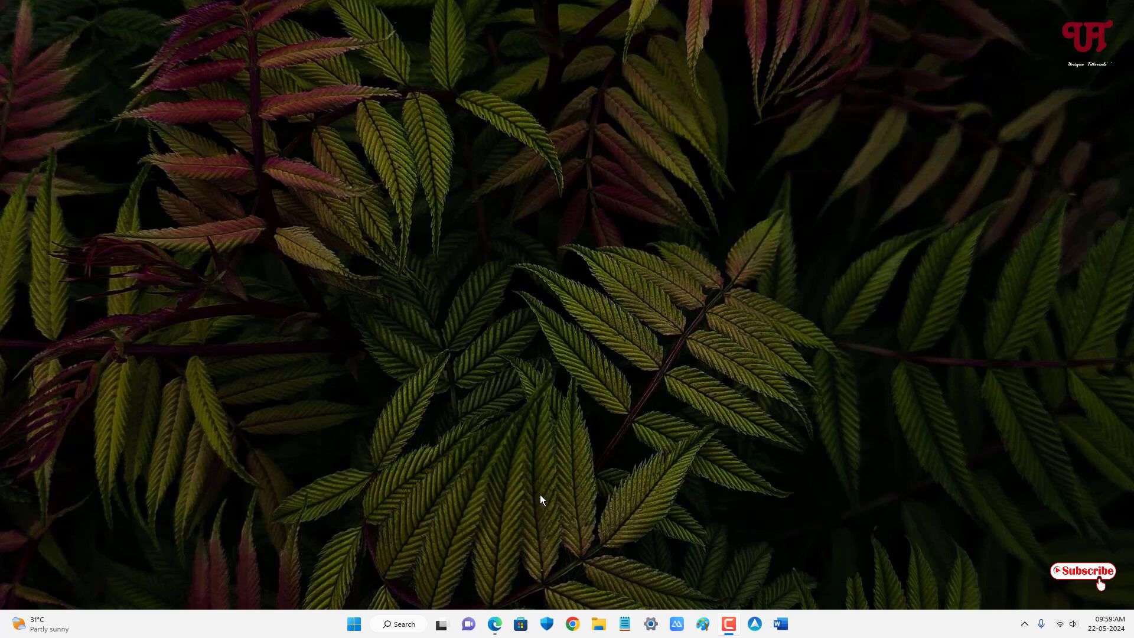
- Bring up Edge with the Google results for Vovsoft Website Screenshot Generator
left_click(493, 625)
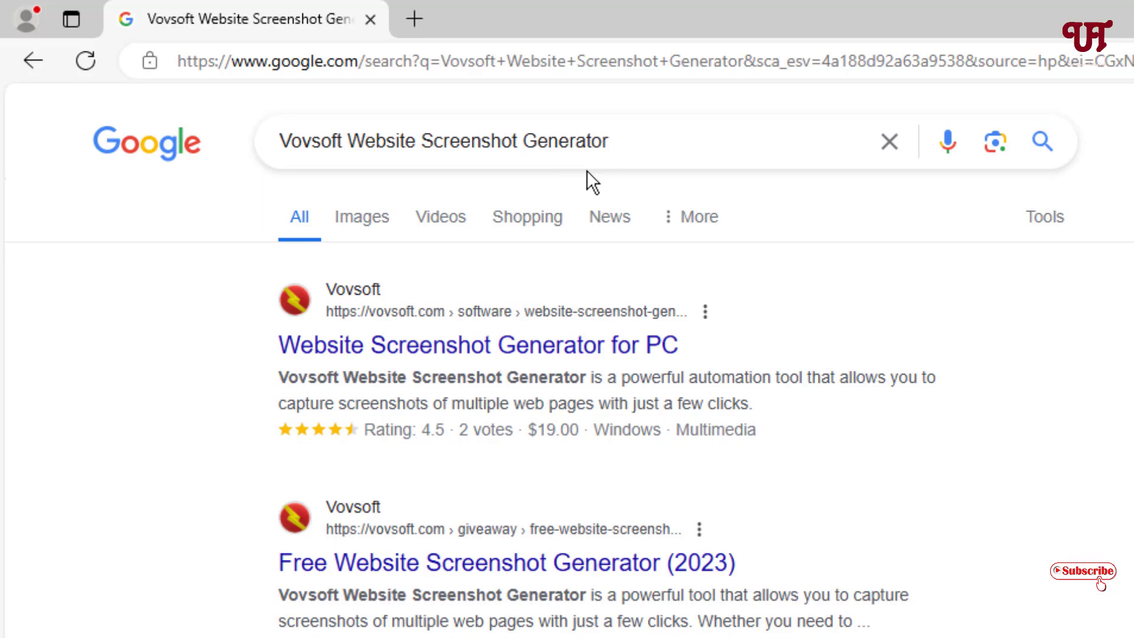
- Download website-screenshot-generator-portable.zip from the vovsoft.com product page
left_click(552, 366)
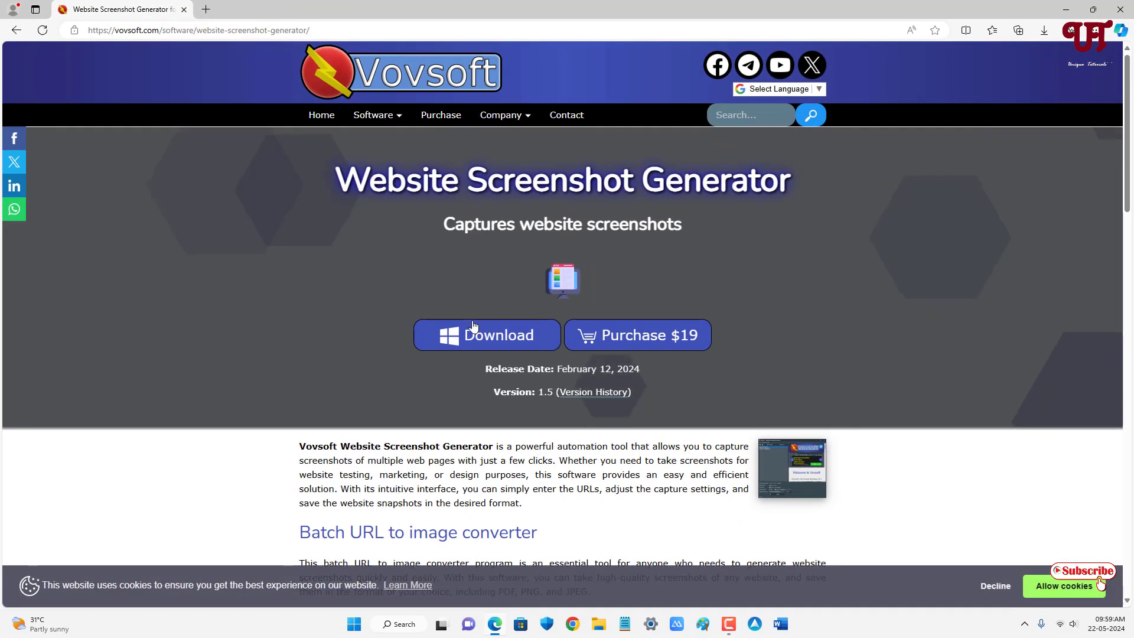
left_click(483, 335)
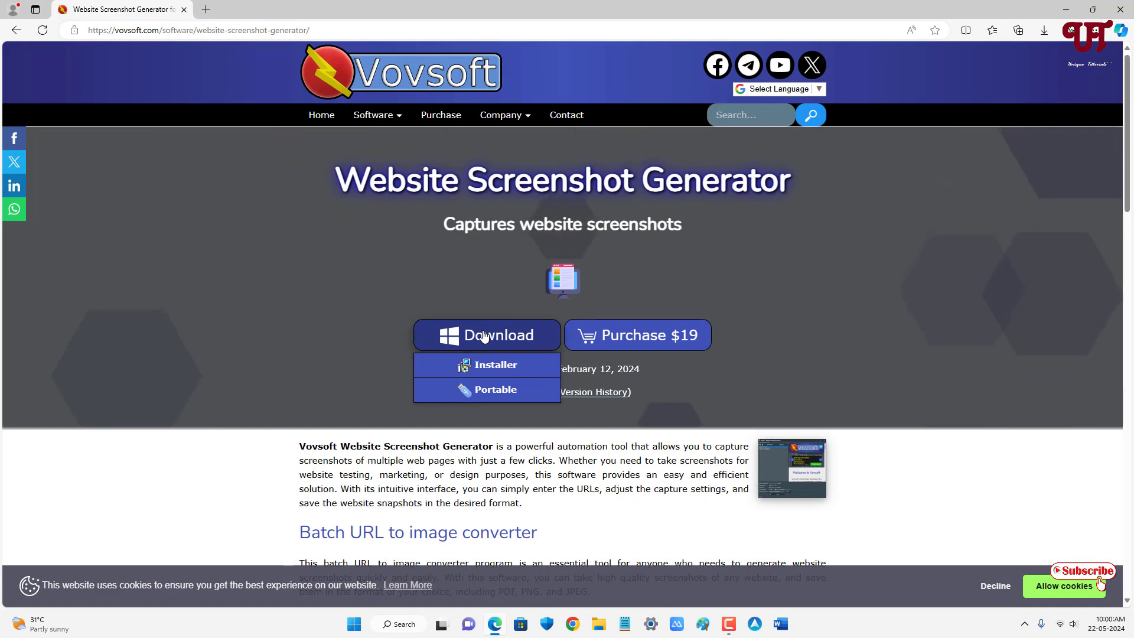
left_click(494, 387)
left_click(562, 440)
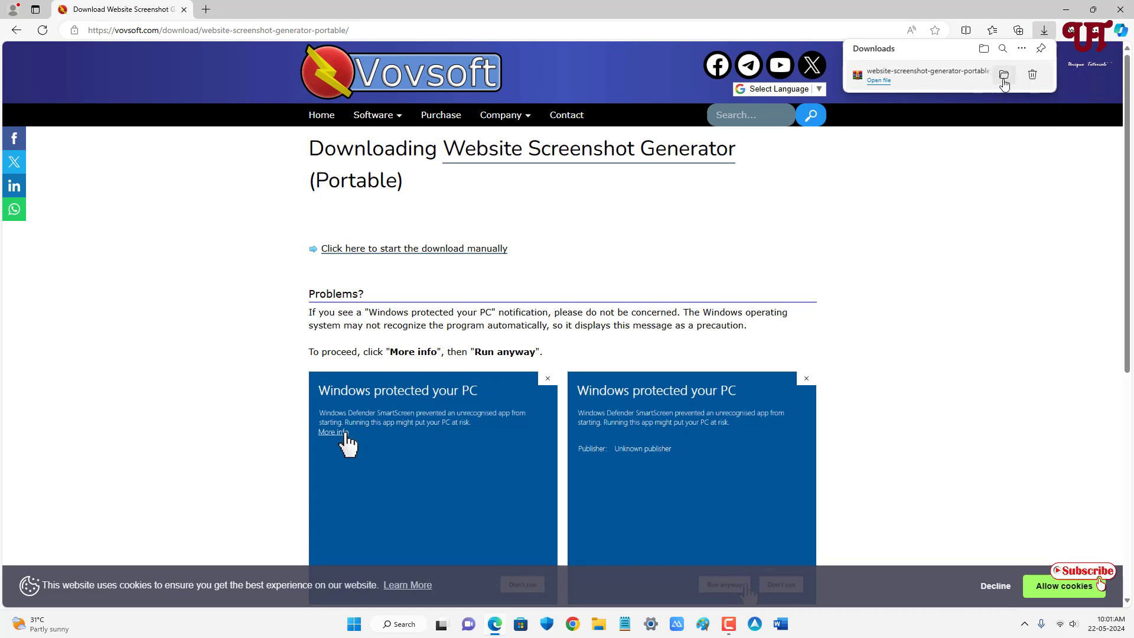
- Close Edge, extract the portable zip with WinRAR, and open the extracted folder
left_click(1008, 80)
left_click(1124, 10)
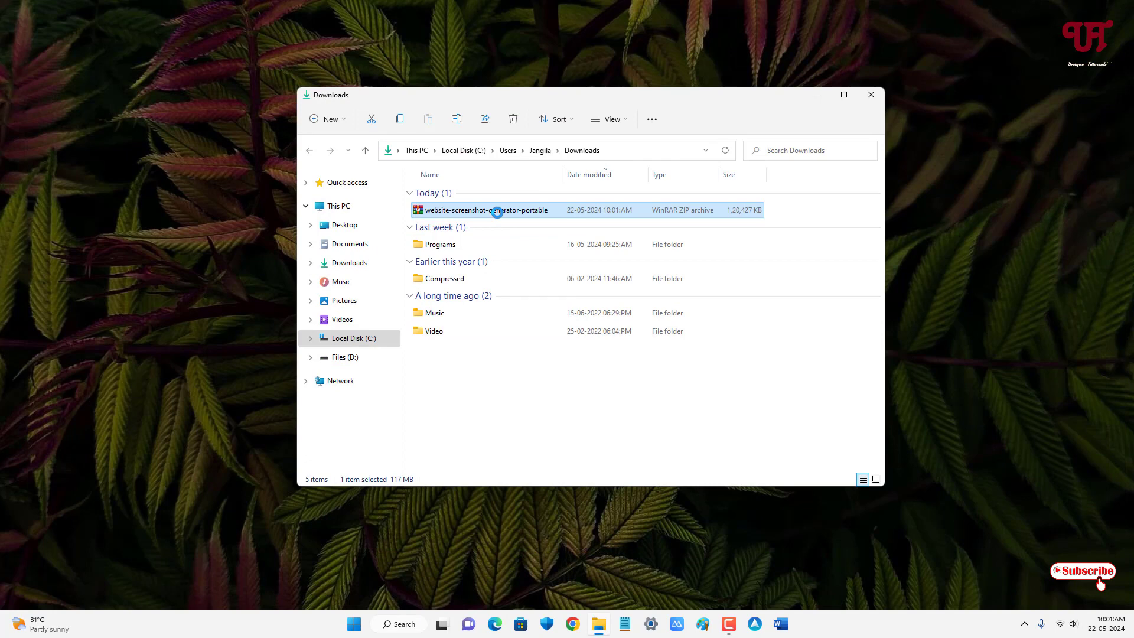
left_click(121, 106)
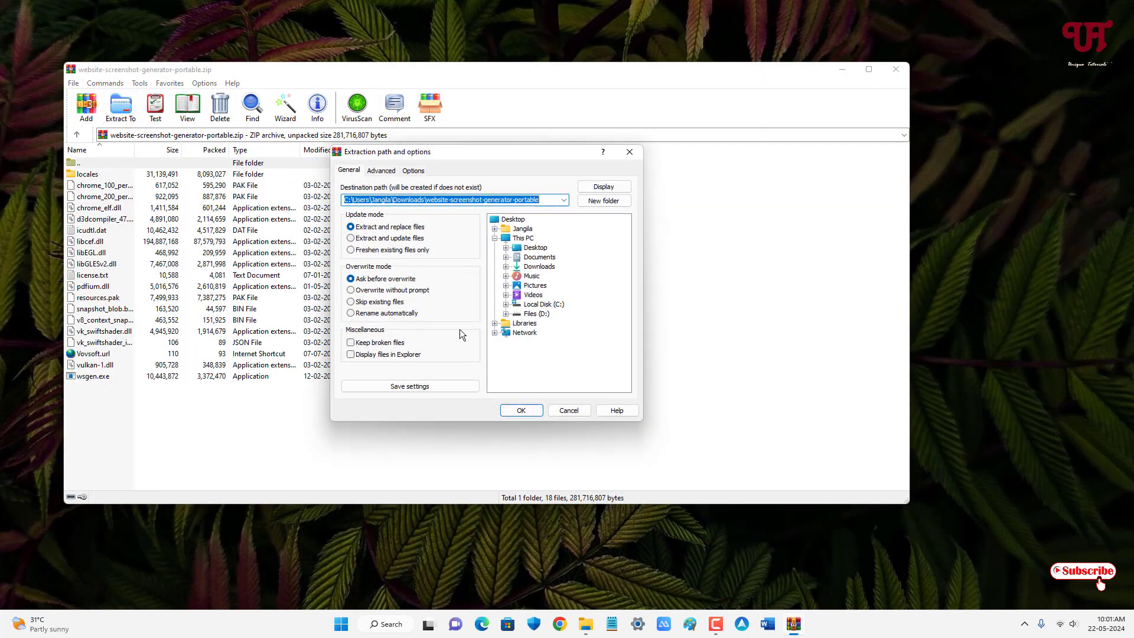
left_click(516, 412)
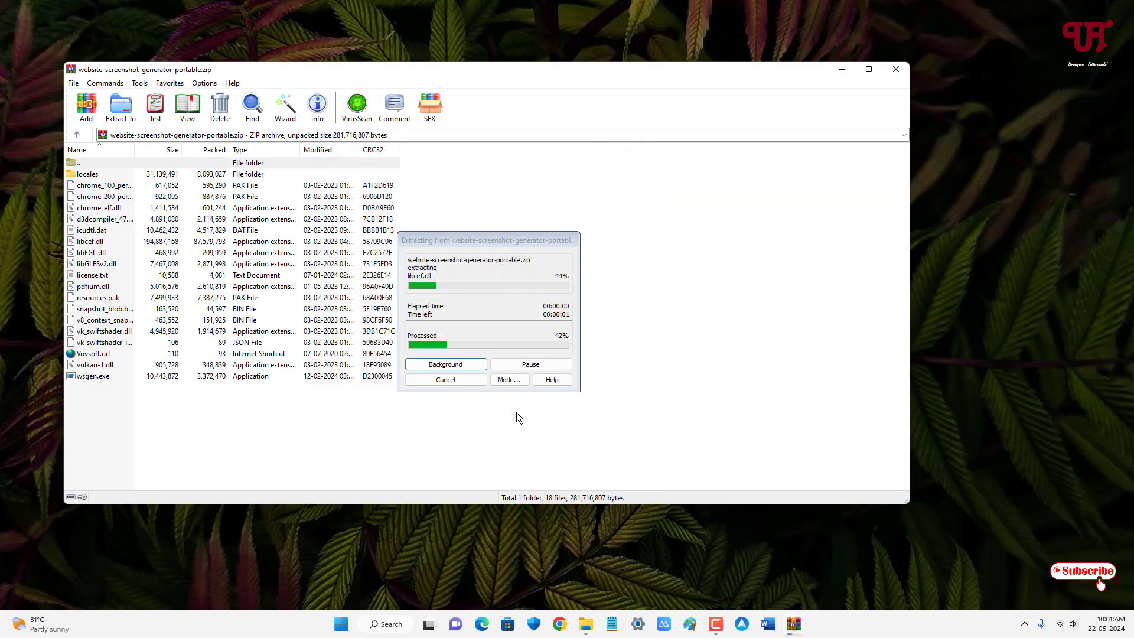
left_click(895, 69)
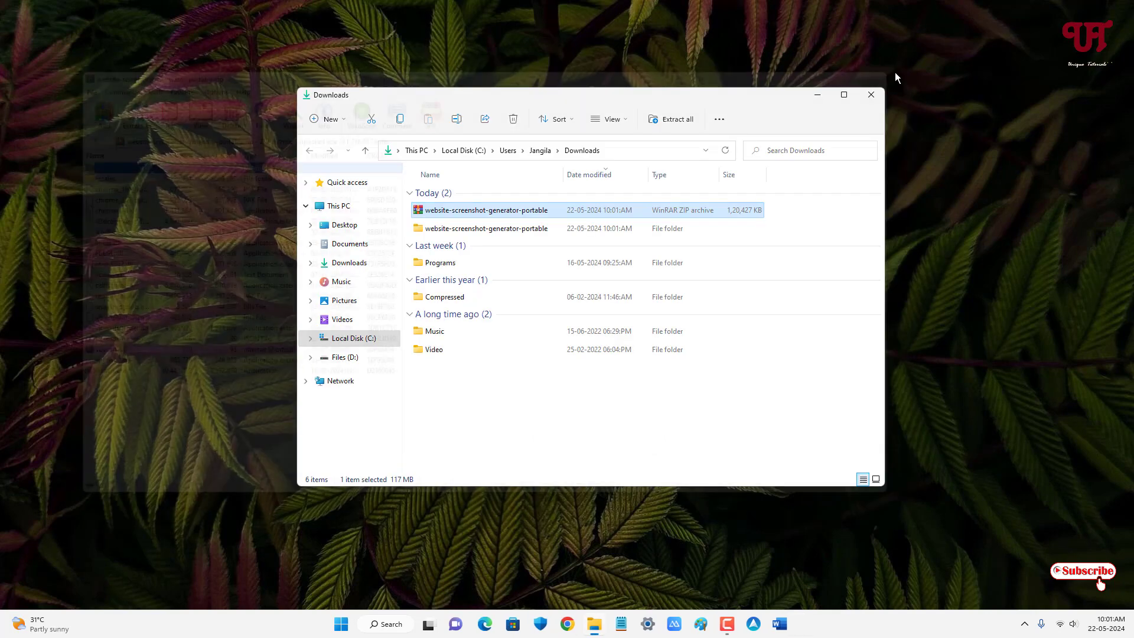
double_click(481, 229)
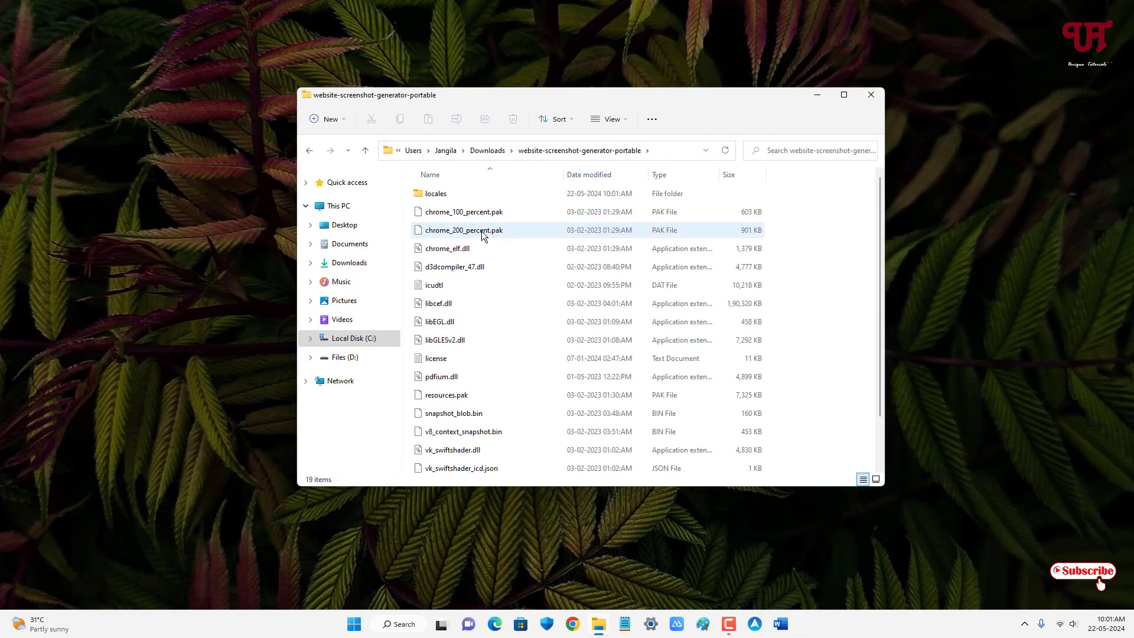
scroll(481, 231, "down", 1)
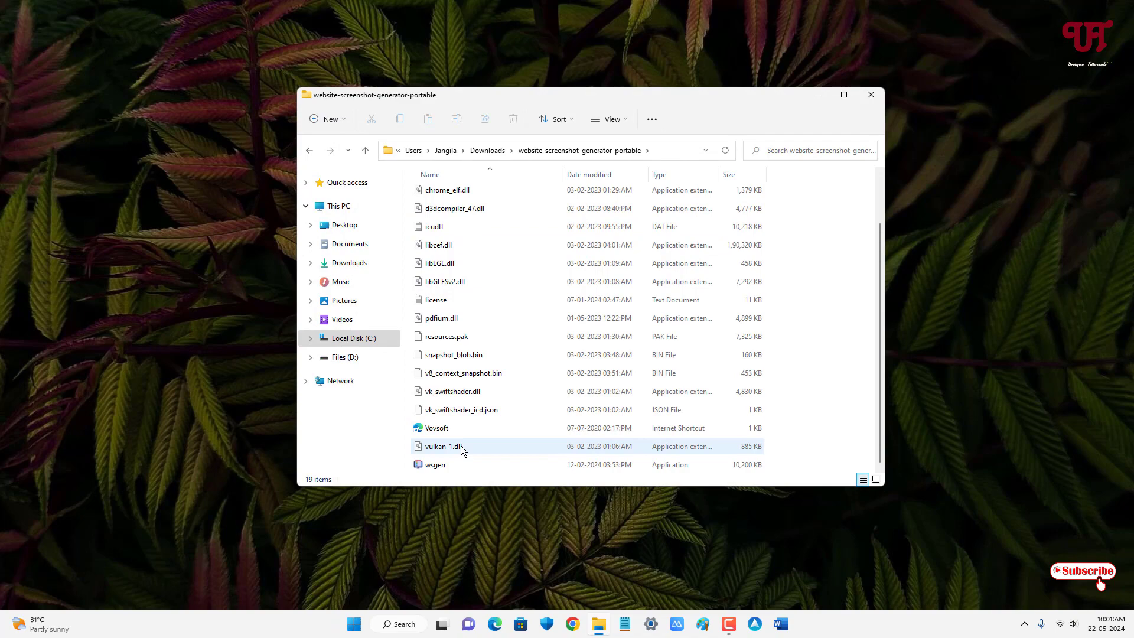
- Launch wsgen.exe and continue past the trial notice
left_click(438, 468)
double_click(438, 468)
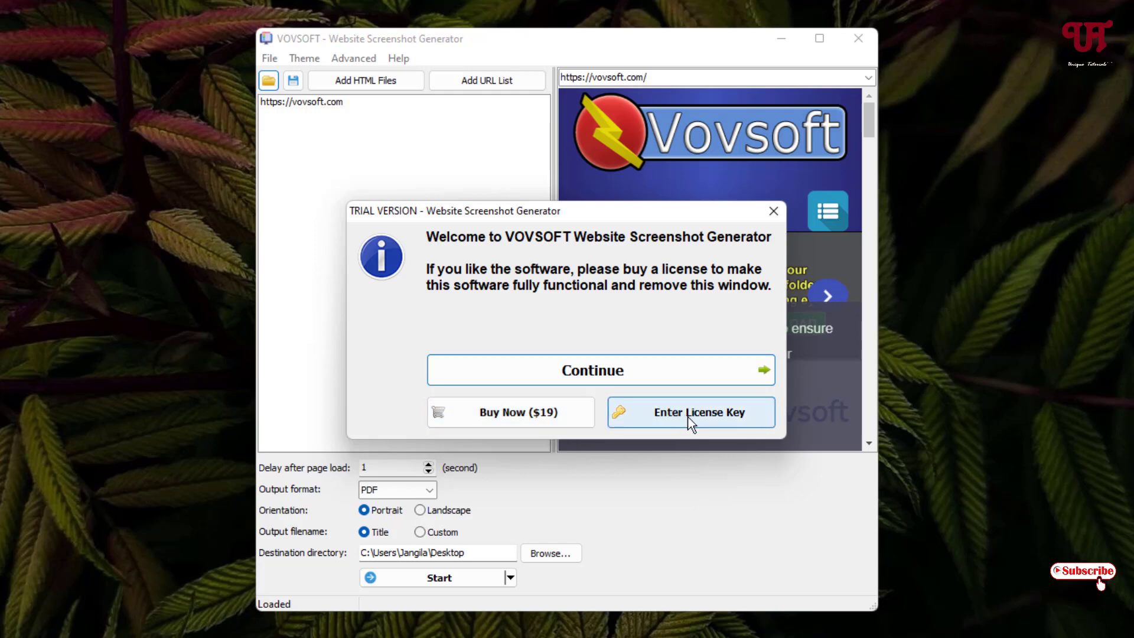
left_click(595, 372)
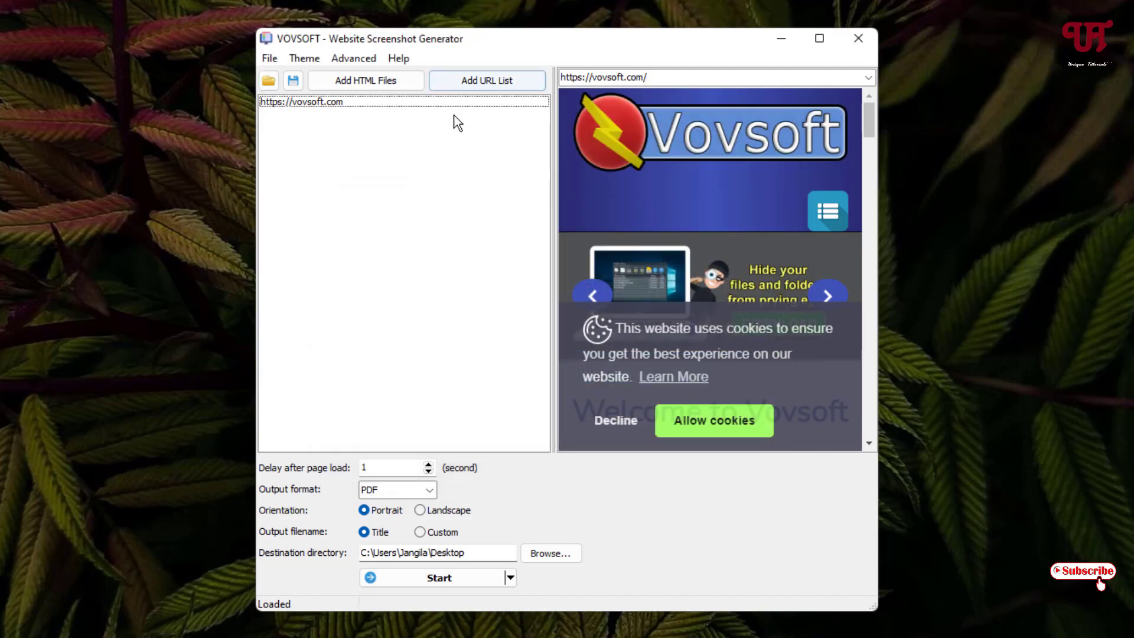
left_click(476, 85)
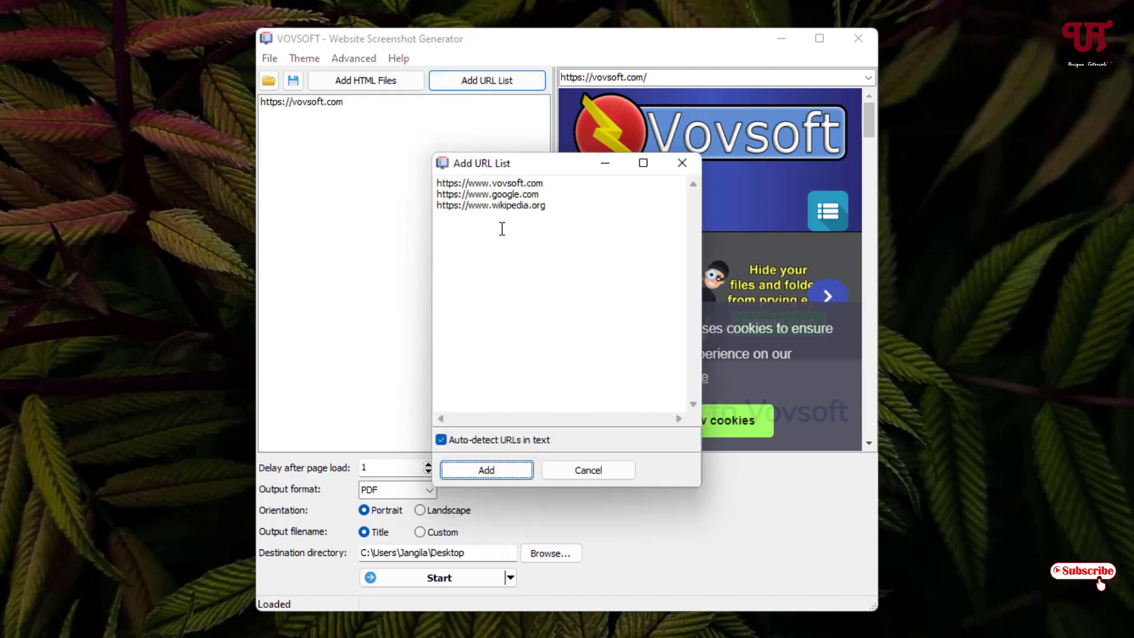
left_click(450, 224)
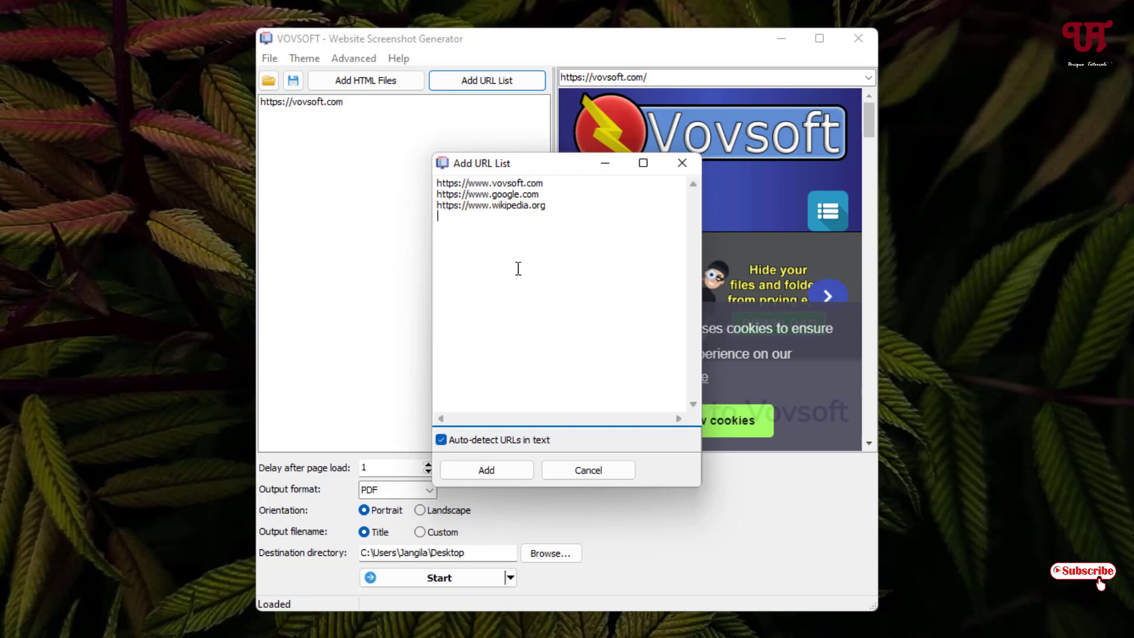
type("www.bing.com")
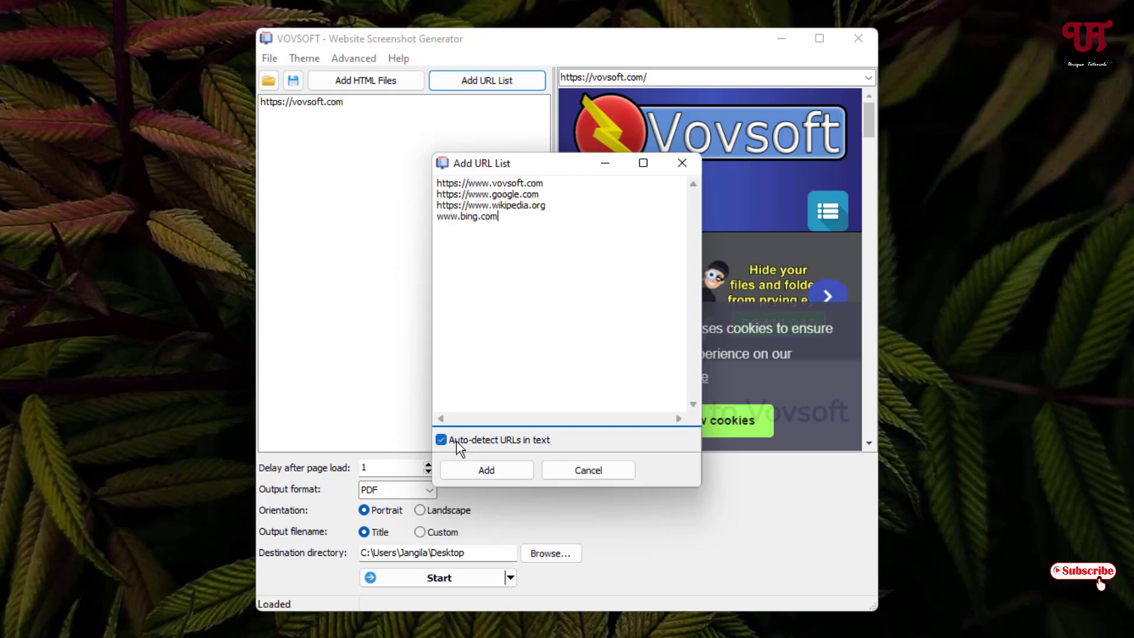
left_click(441, 439)
left_click(493, 470)
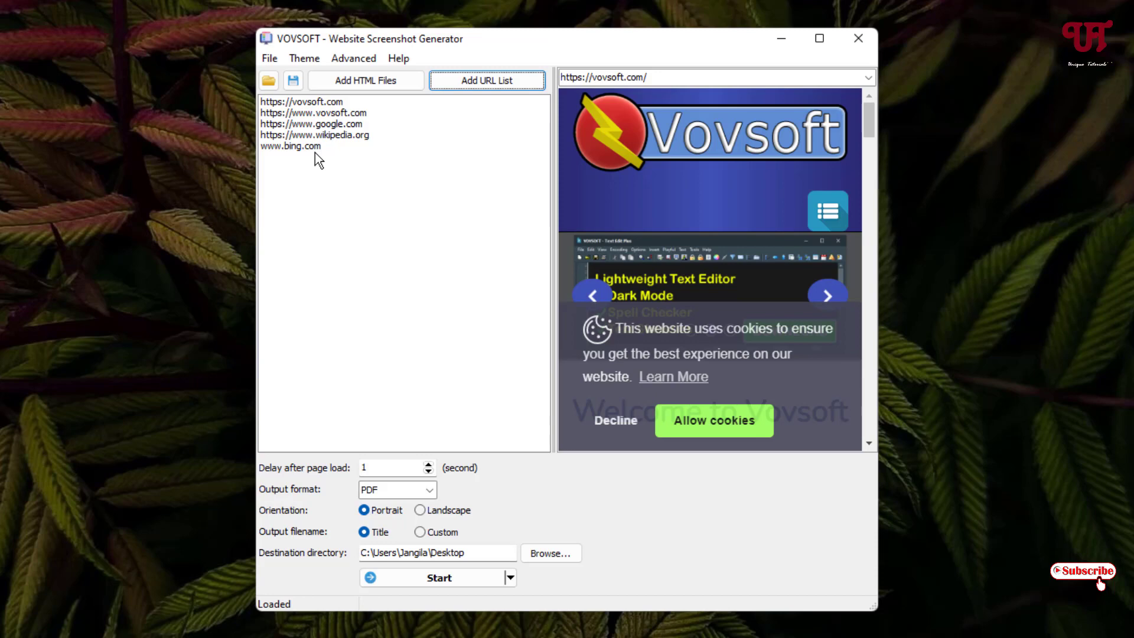
left_click(303, 102)
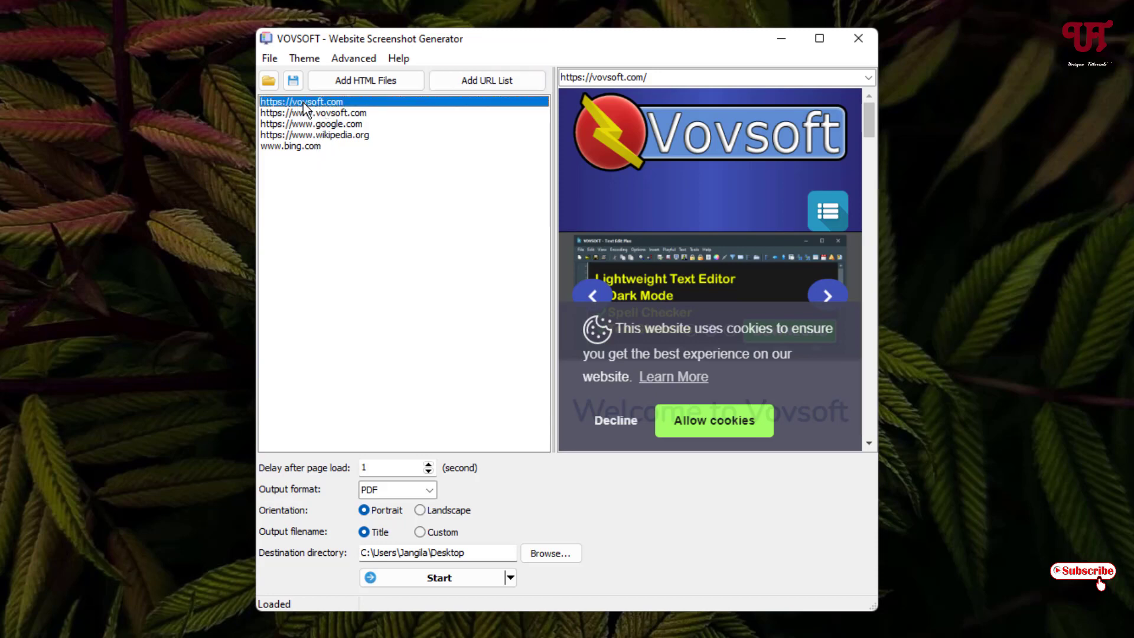
right_click(303, 101)
left_click(353, 195)
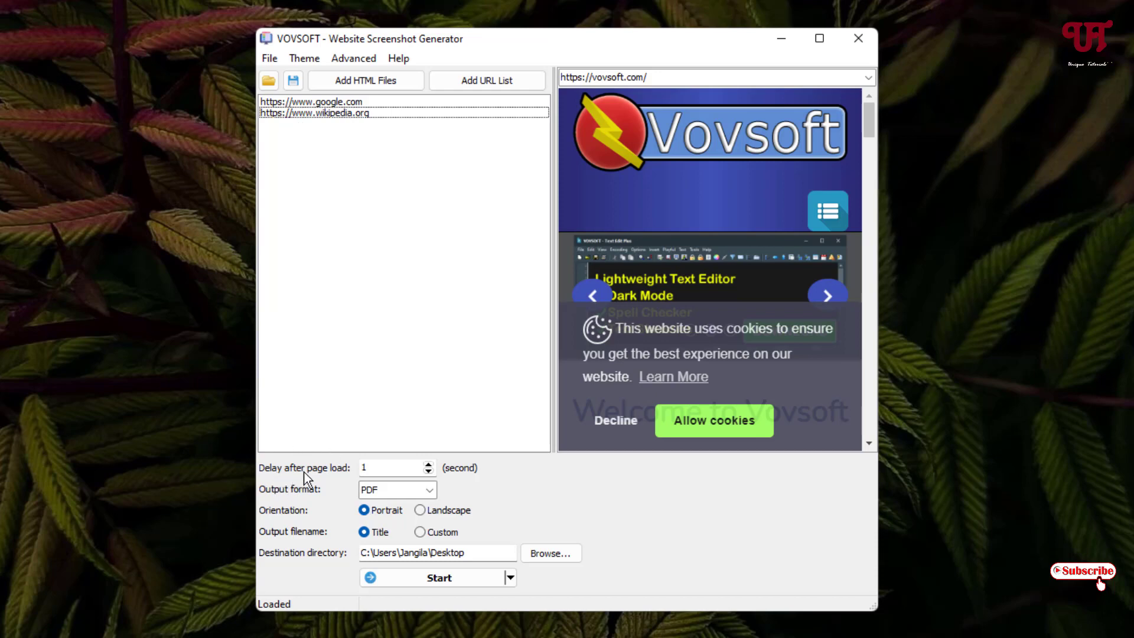
- Switch output to JPEG, confirm the Desktop save location, and capture both websites
left_click(428, 493)
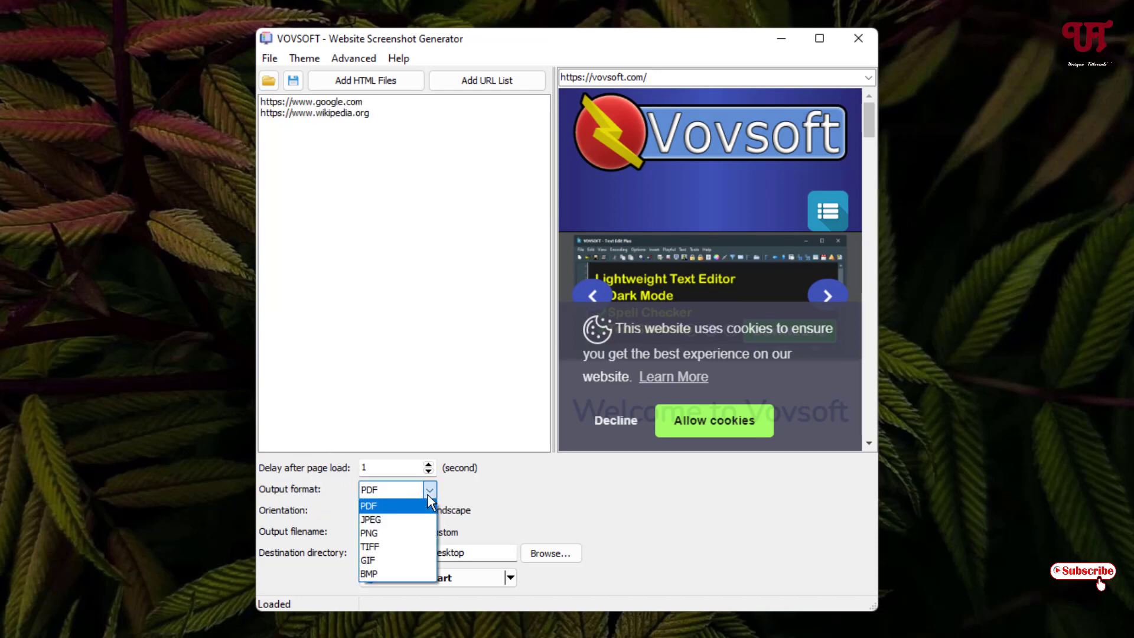
left_click(371, 519)
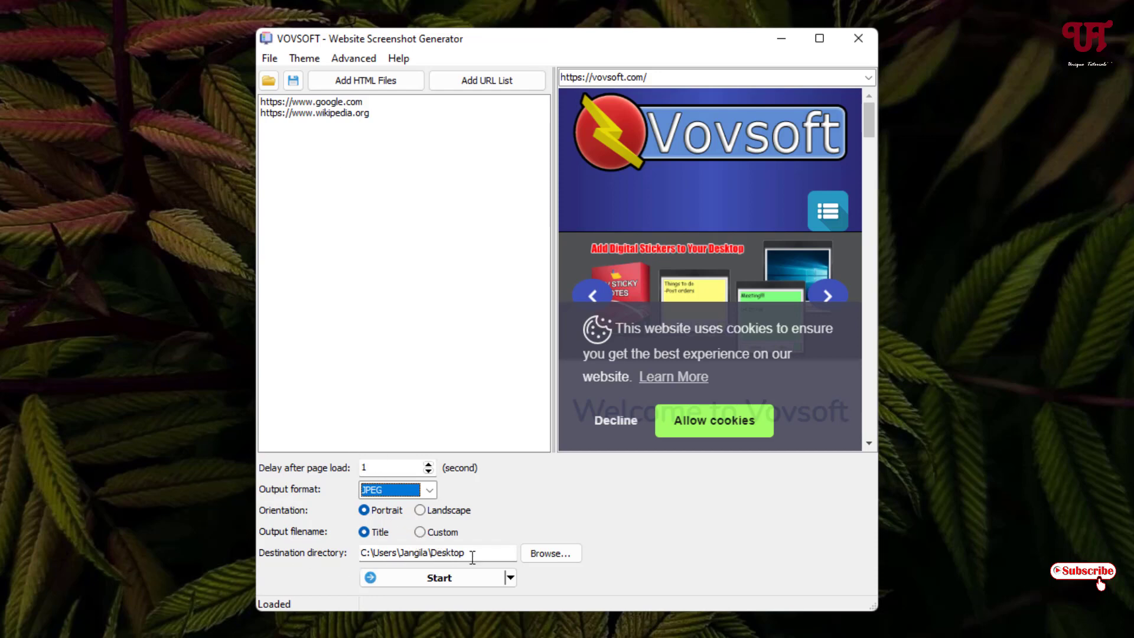
left_click(561, 555)
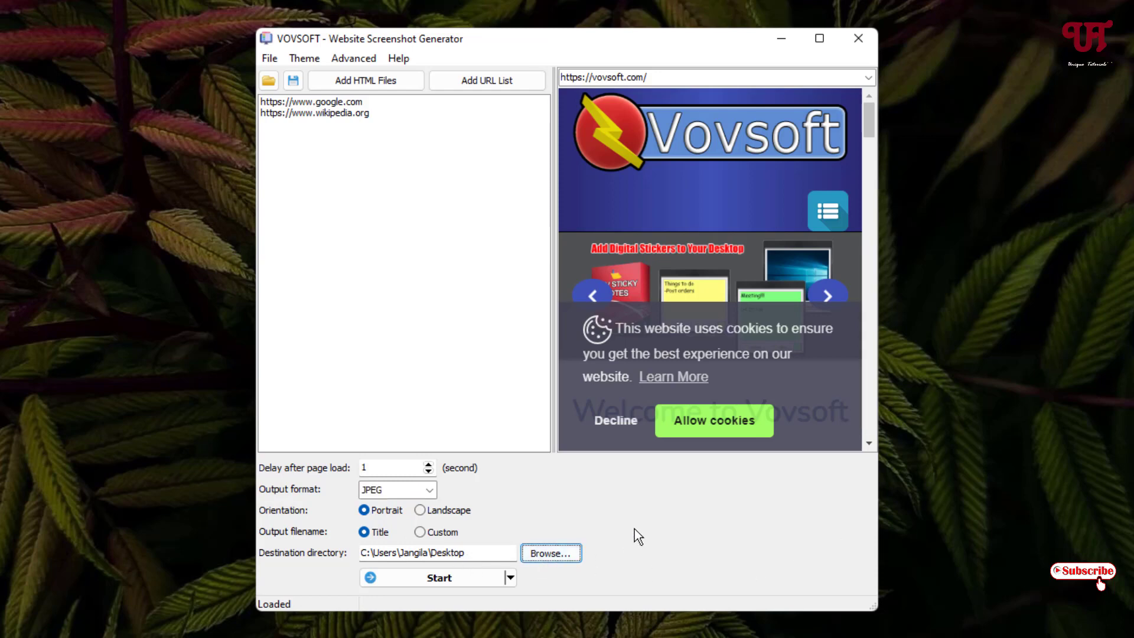
left_click(452, 580)
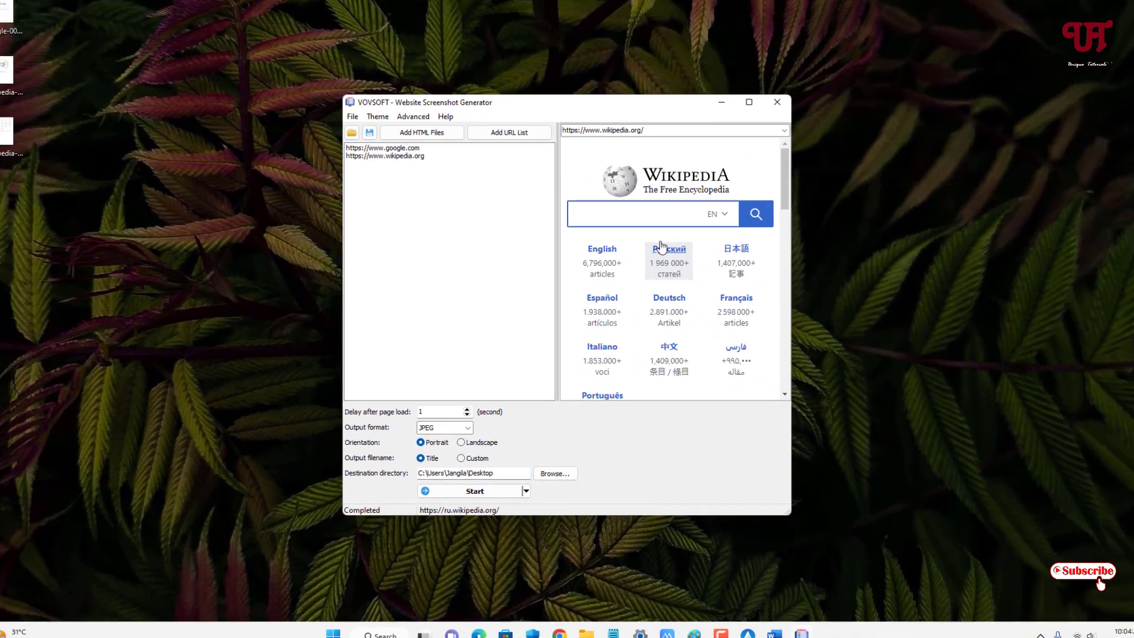
- Review Google-000001.jpg and the Wikipedia screenshots in Photos, then return to the generator
key("super+d")
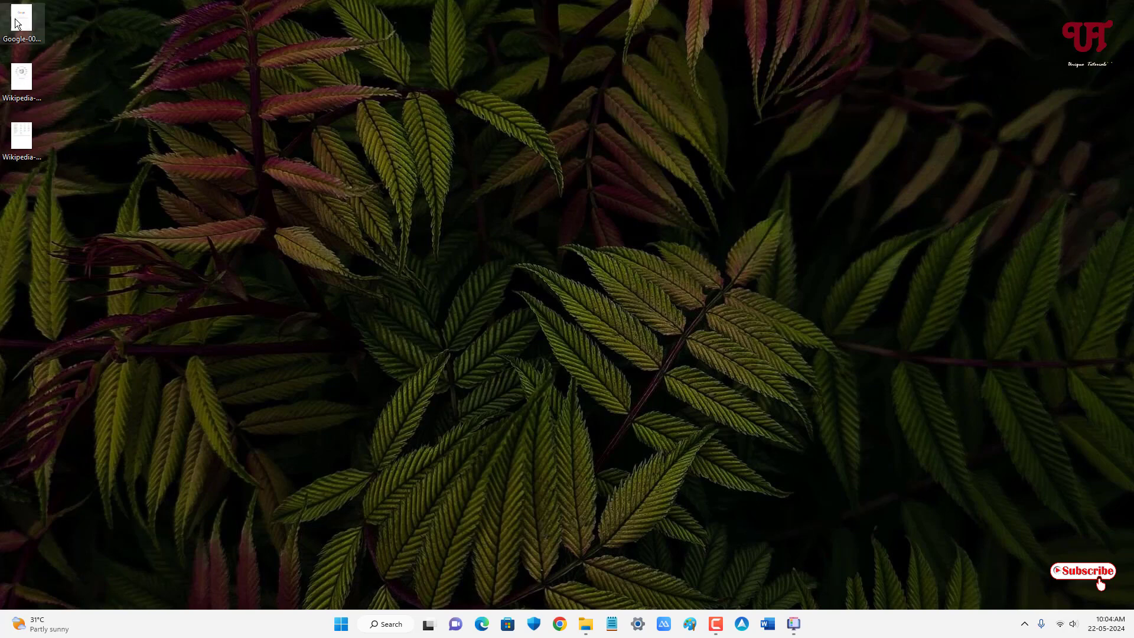
double_click(18, 23)
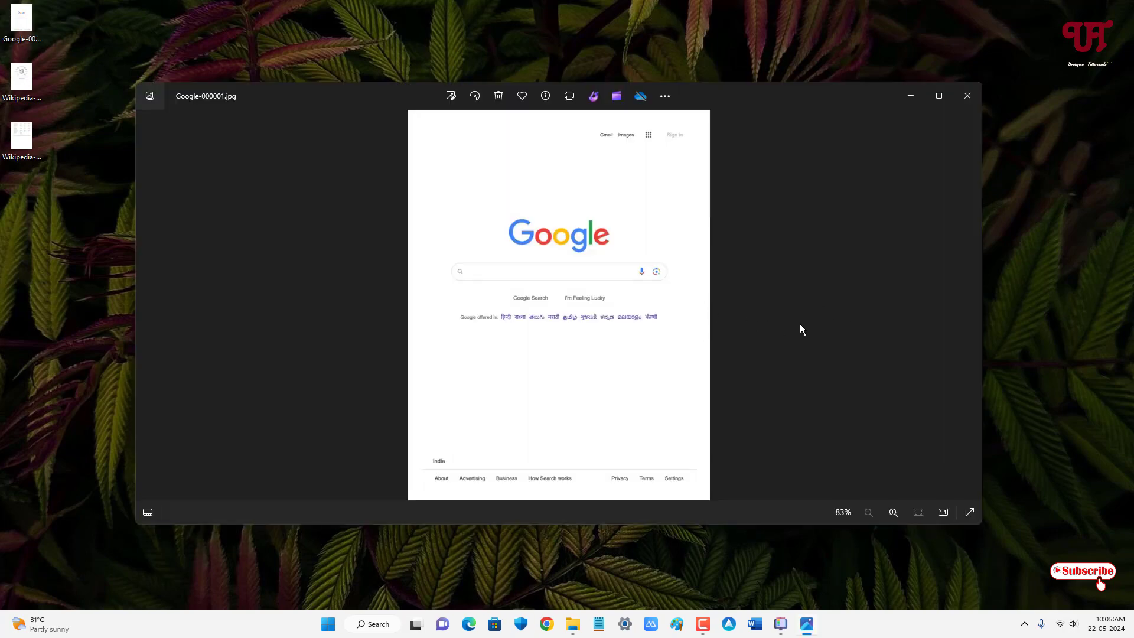
left_click(971, 304)
left_click(971, 303)
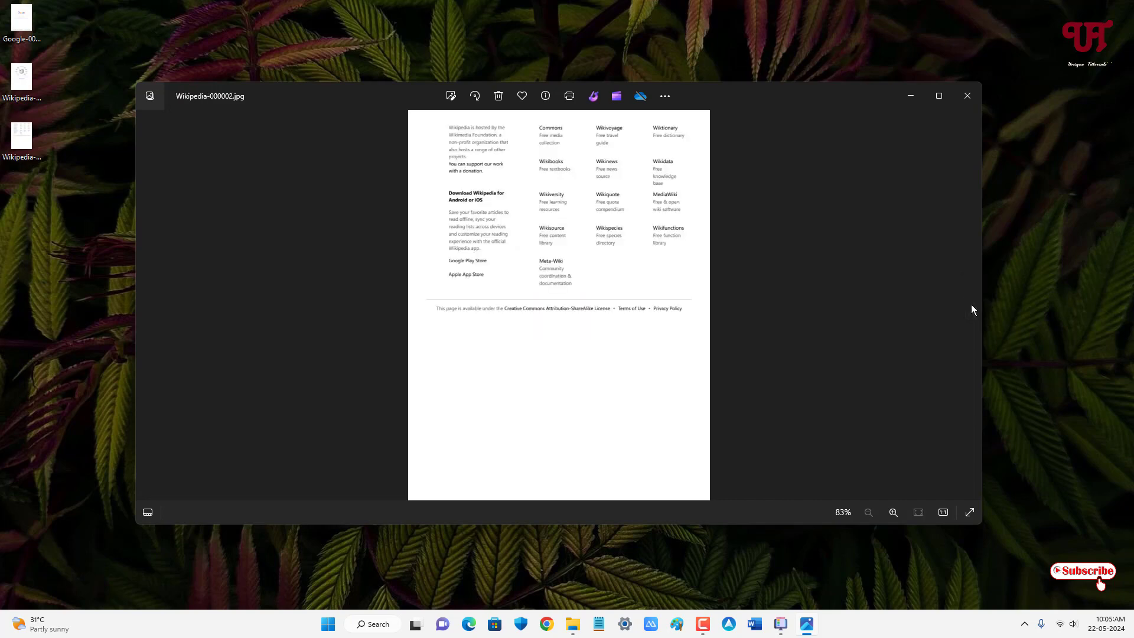
key("alt+F4")
key("alt+Tab")
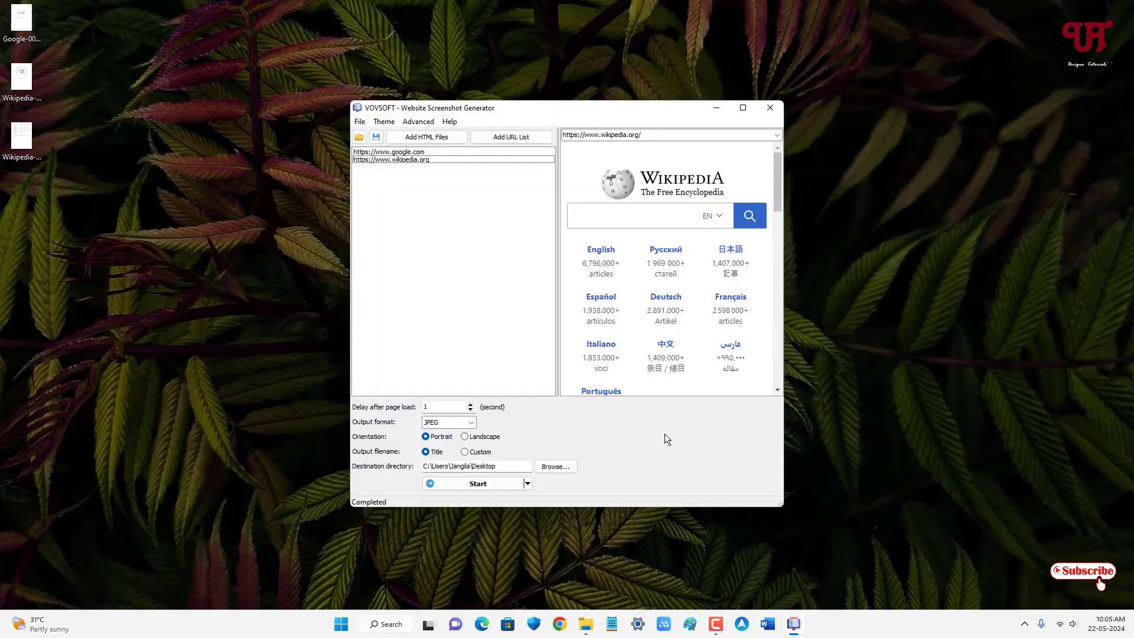
- Close the Vovsoft Website Screenshot Generator window
left_click(771, 108)
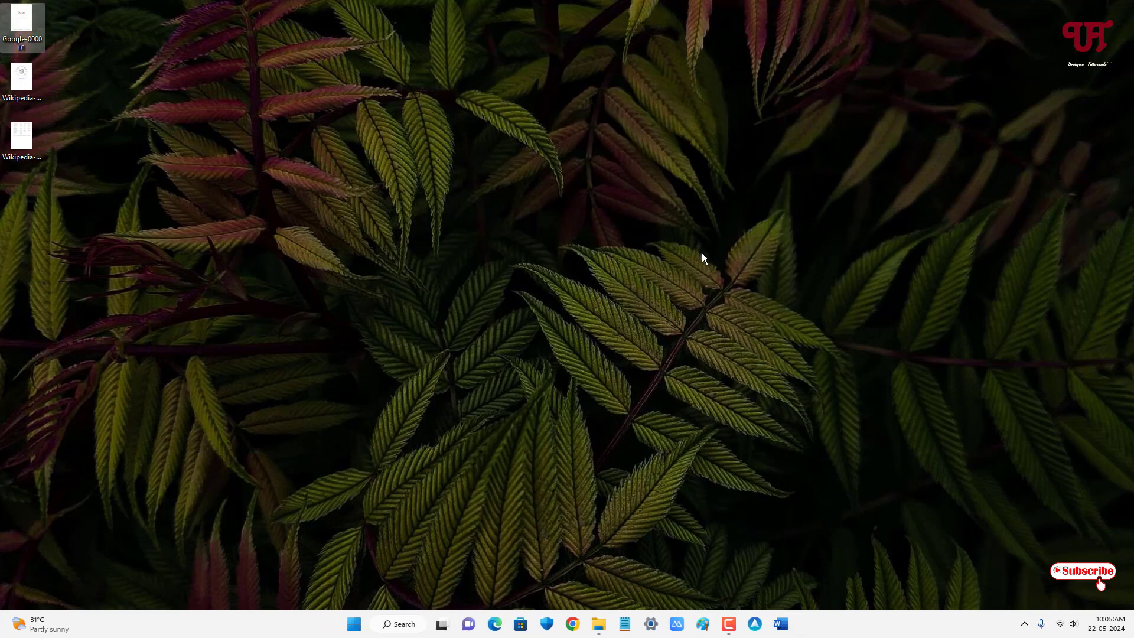